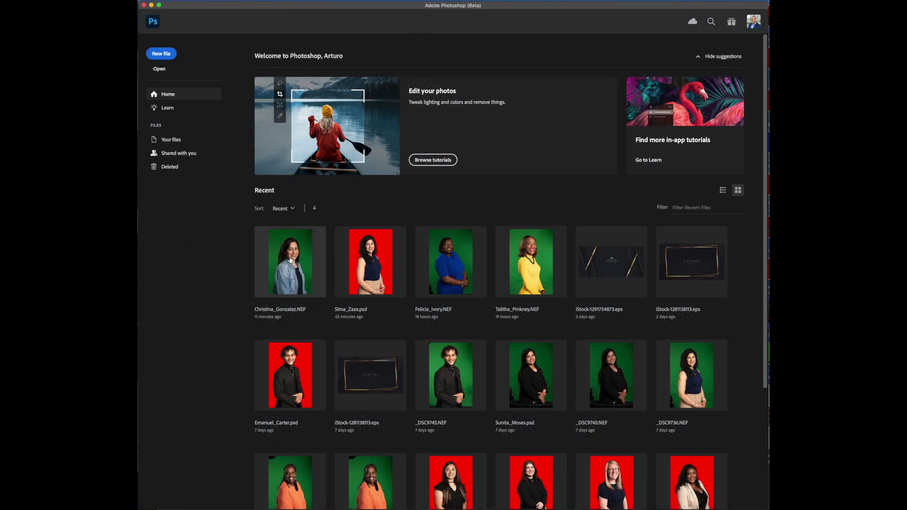
click(290, 261)
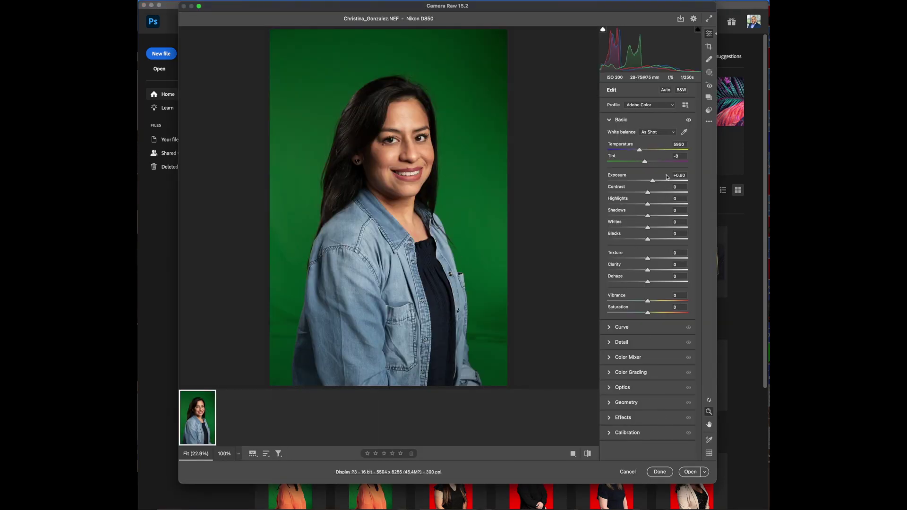
Raise the portrait's Exposure slider from +0.60 to +0.75.
drag(650, 181, 654, 183)
drag(654, 184, 654, 184)
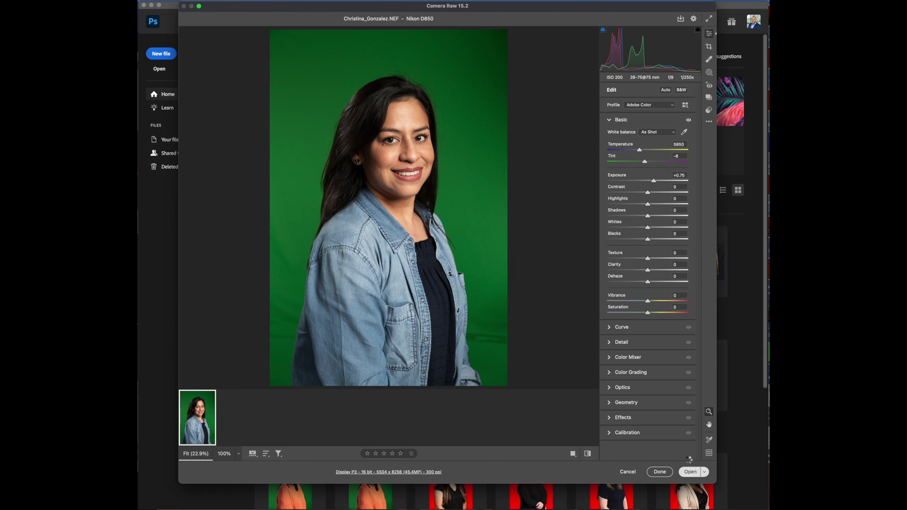
Open the adjusted photo, duplicate Background, rename the base layer 'original', and add an empty layer above it.
click(689, 469)
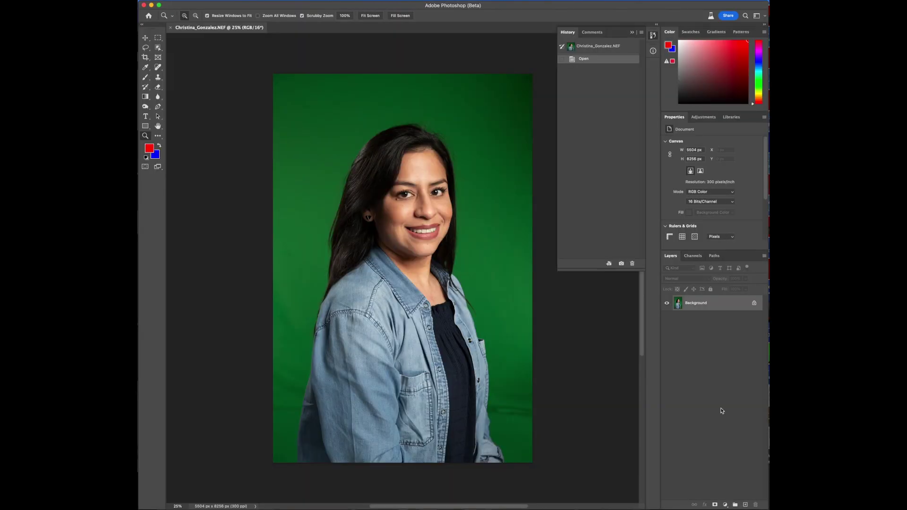
drag(691, 303, 734, 504)
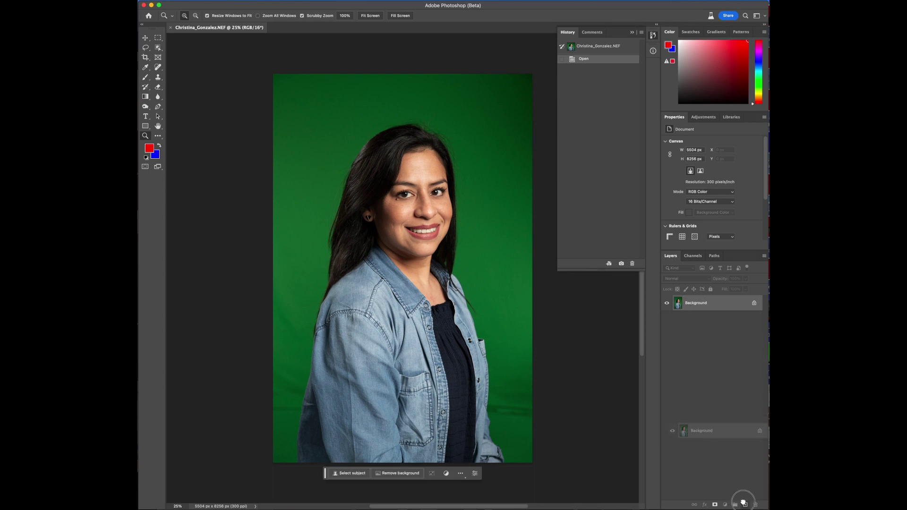
double_click(692, 320)
text(original)
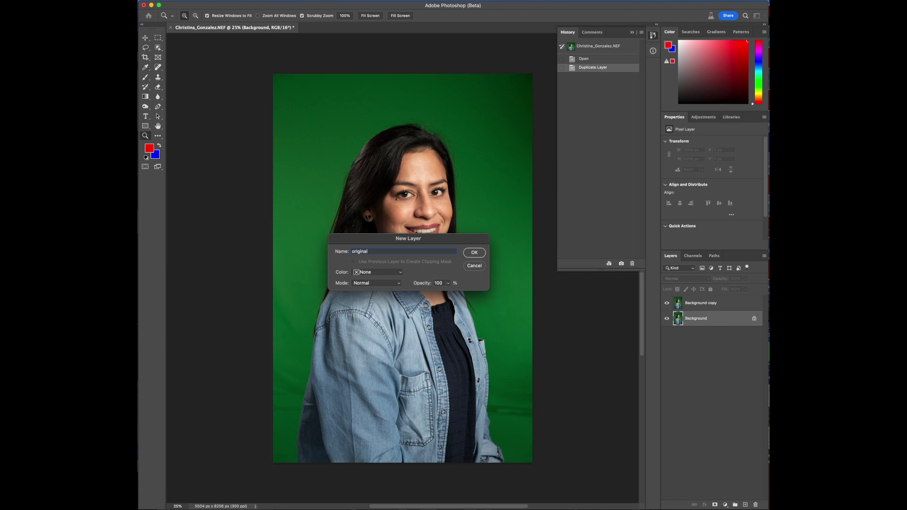
key(Return)
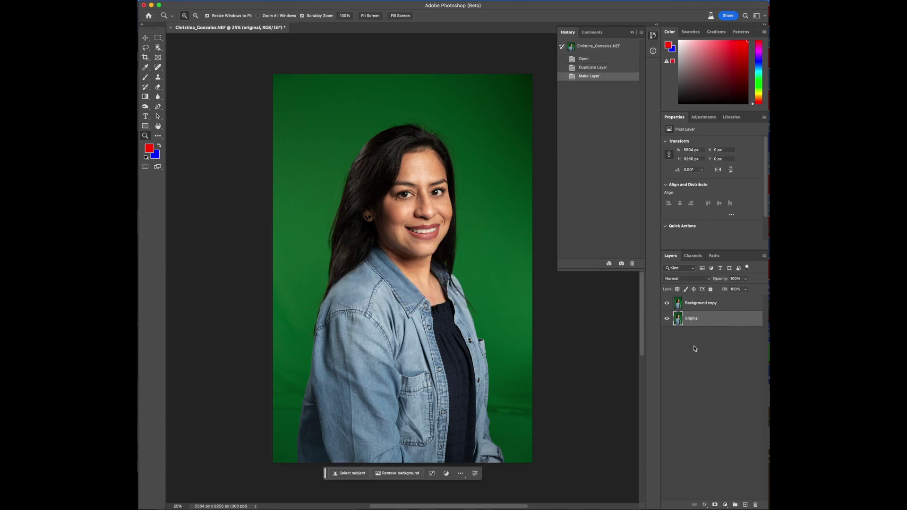
click(744, 505)
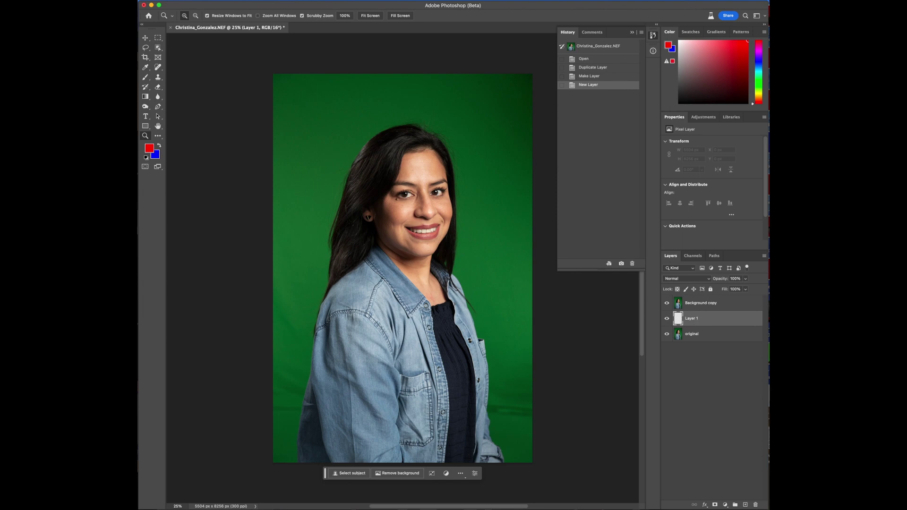
Fill Layer 1 with the red foreground colour and make Background copy the active layer.
key(shift+F5)
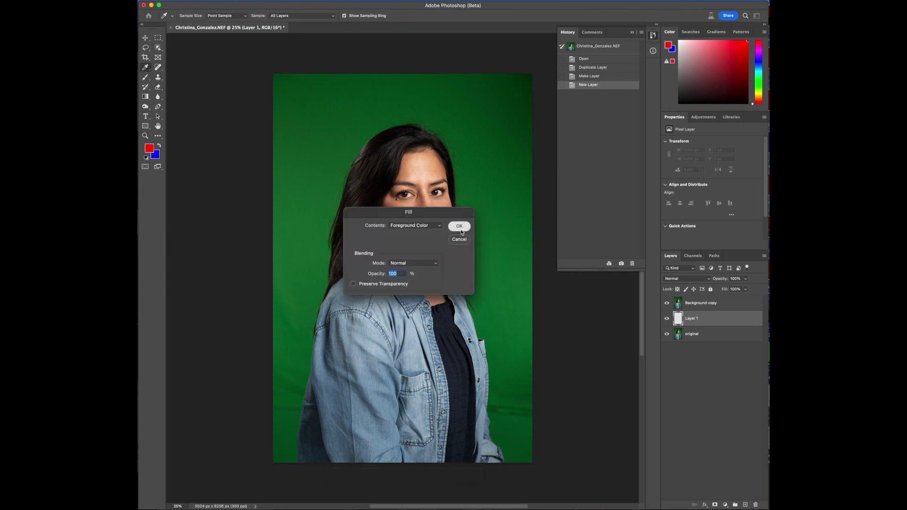
click(460, 226)
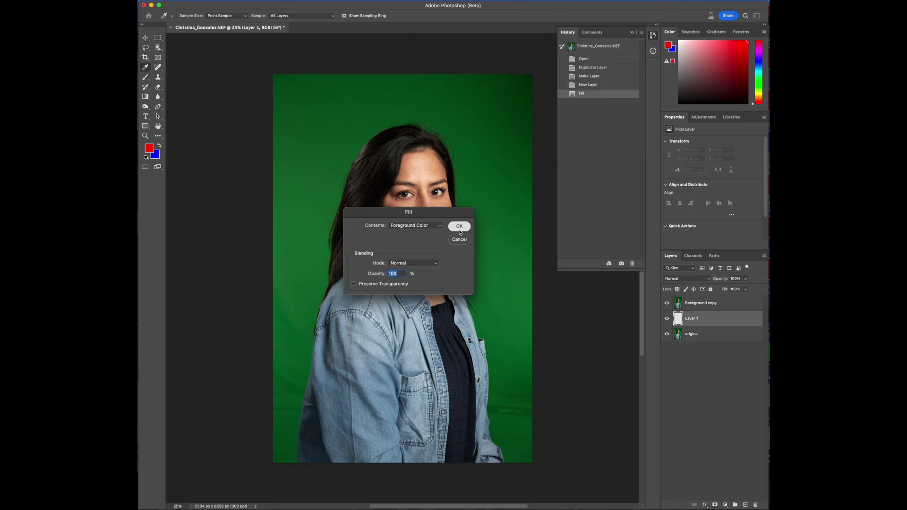
click(682, 303)
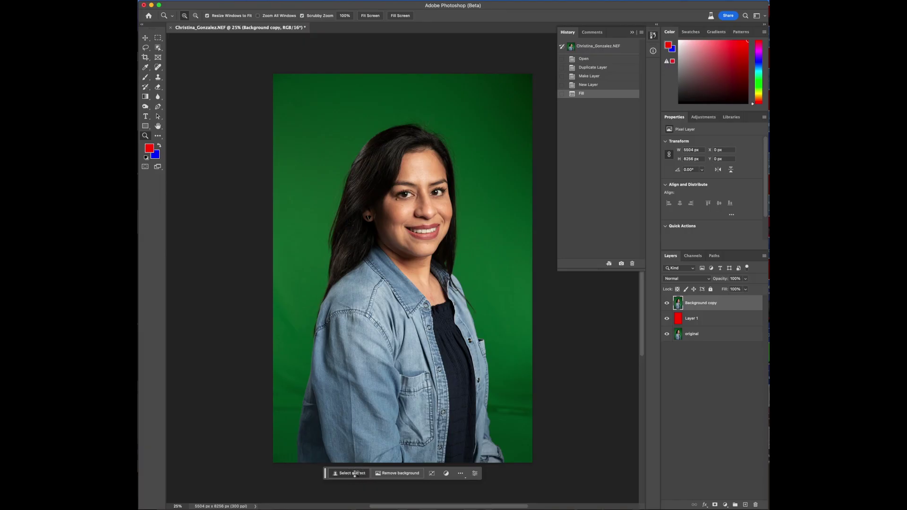
Select the woman as subject and turn the selection into a layer mask on Background copy.
click(353, 474)
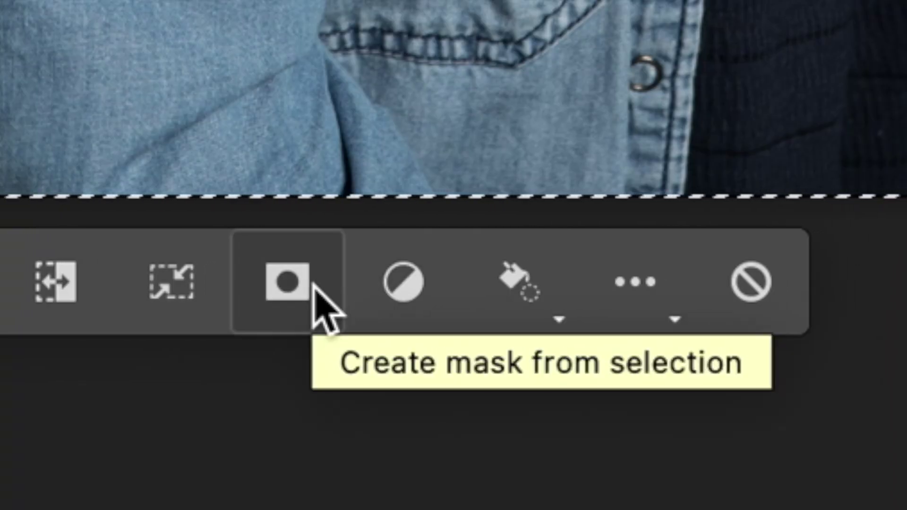
click(287, 281)
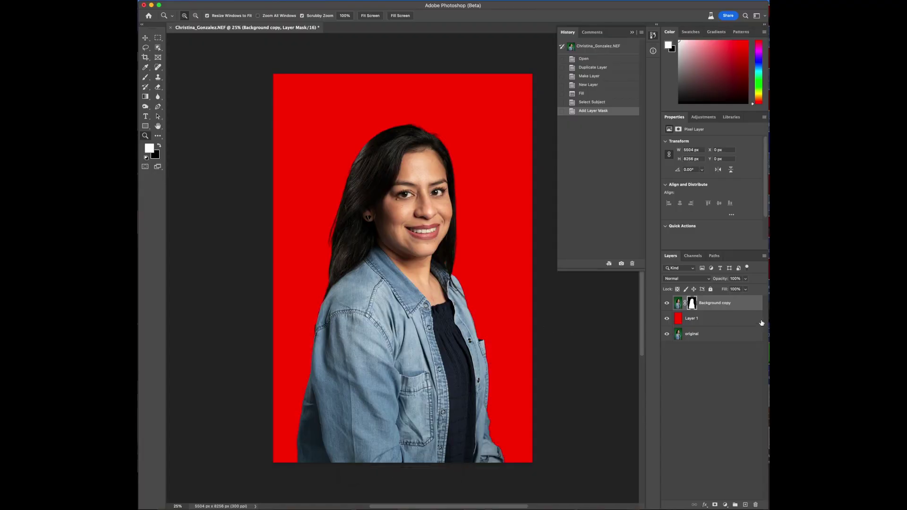
Open the Select and Mask refinement workspace from the layer mask's Properties.
click(694, 304)
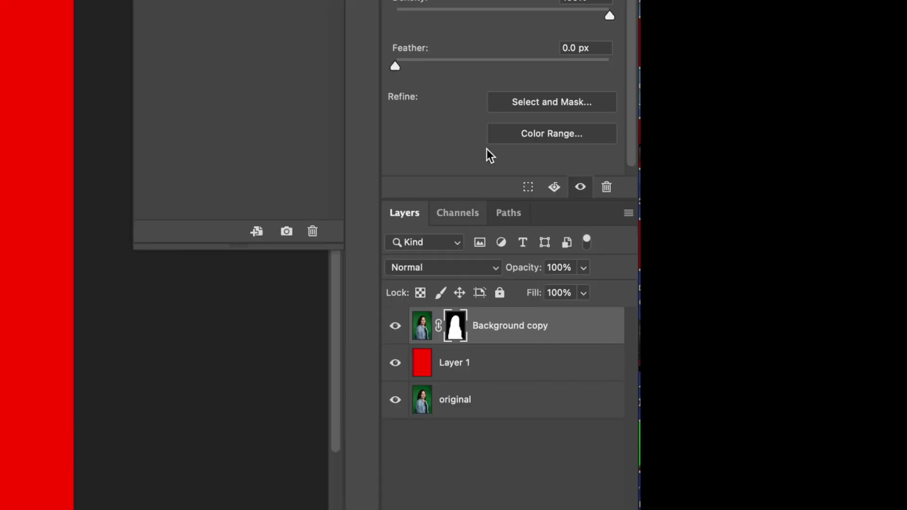
click(551, 106)
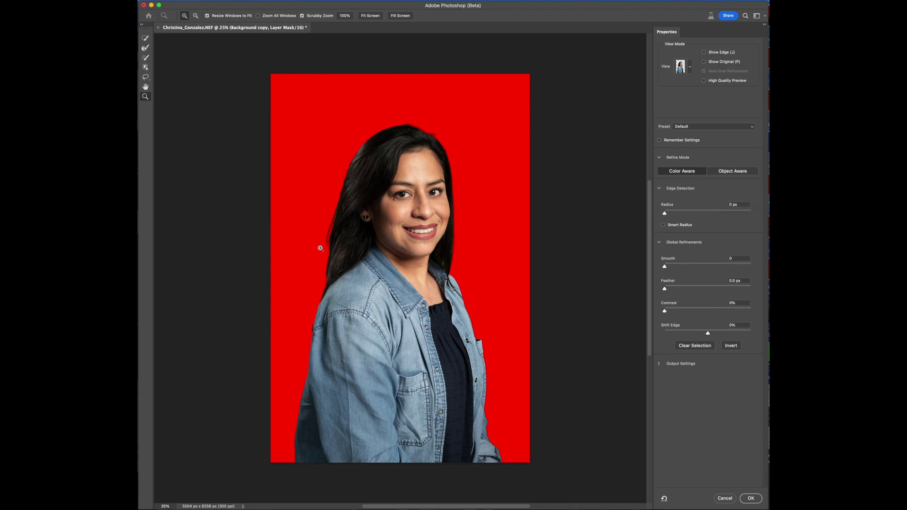
scroll(327, 240, up, 5)
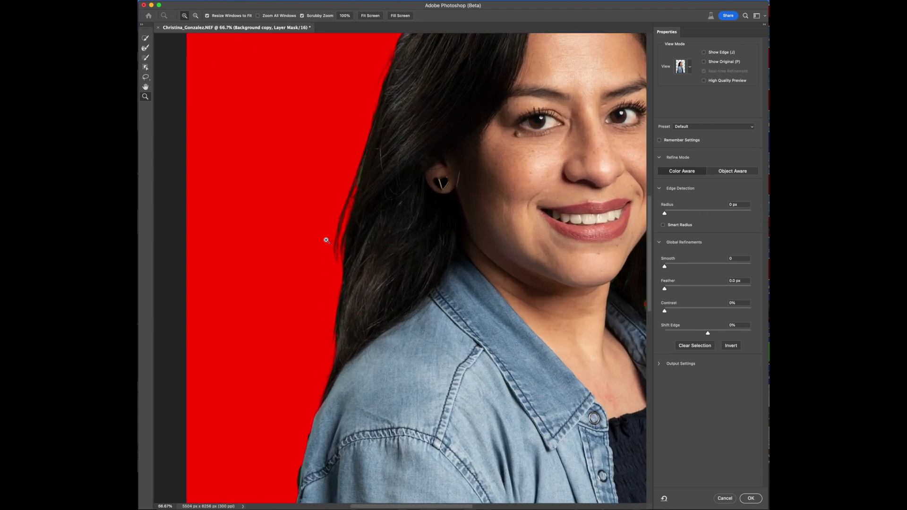
scroll(326, 239, up, 3)
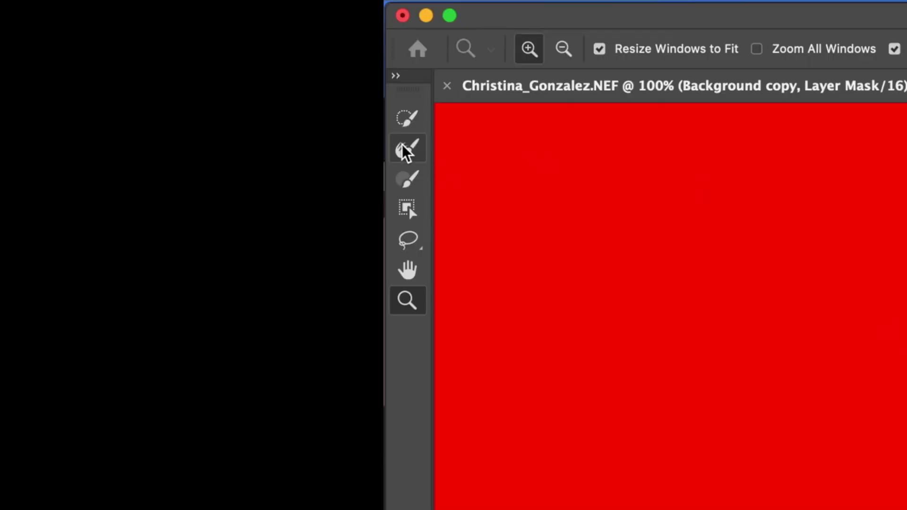
Brush with the Refine Edge Brush along the left hair edge against the red background.
click(407, 149)
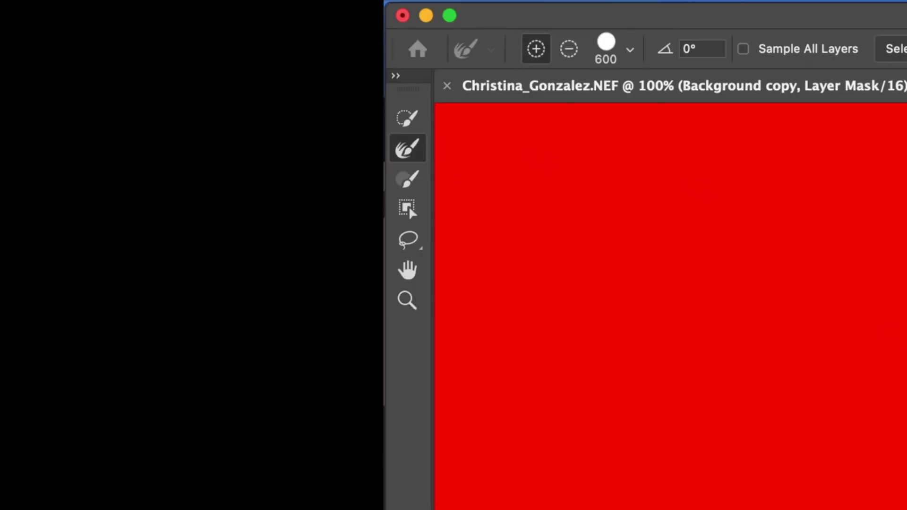
drag(329, 276, 323, 453)
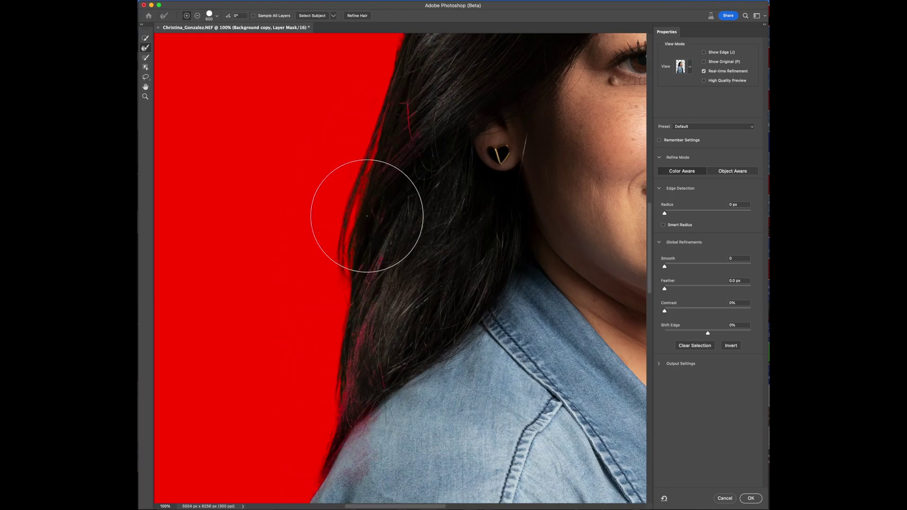
scroll(367, 219, down, 10)
scroll(368, 218, down, 8)
scroll(367, 224, up, 2)
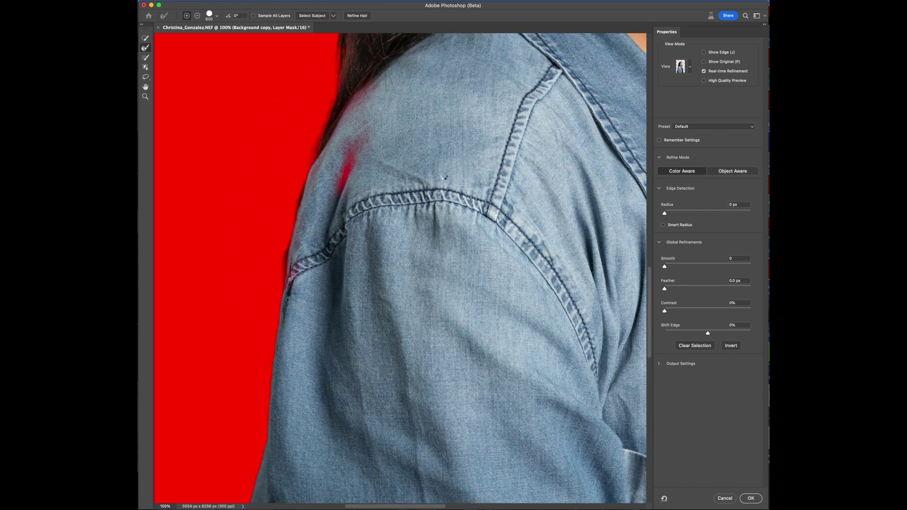
scroll(444, 178, up, 10)
scroll(444, 177, up, 2)
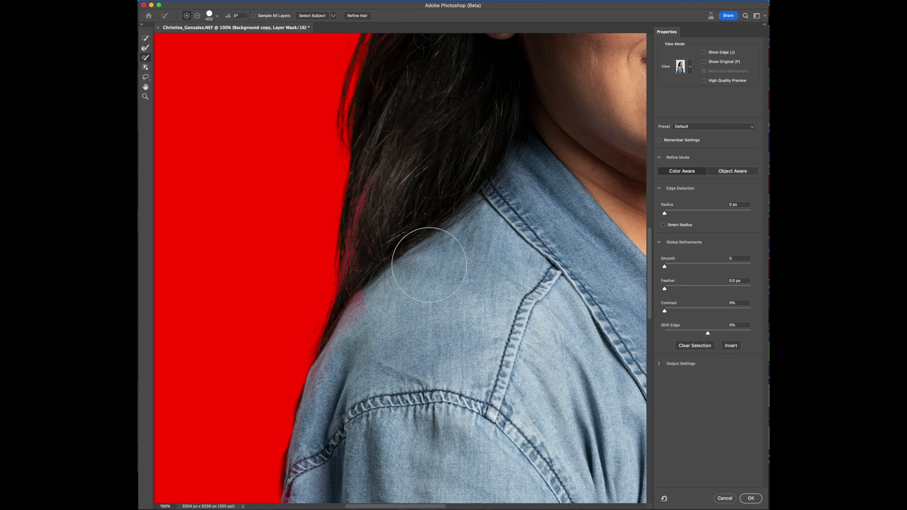
scroll(397, 284, down, 5)
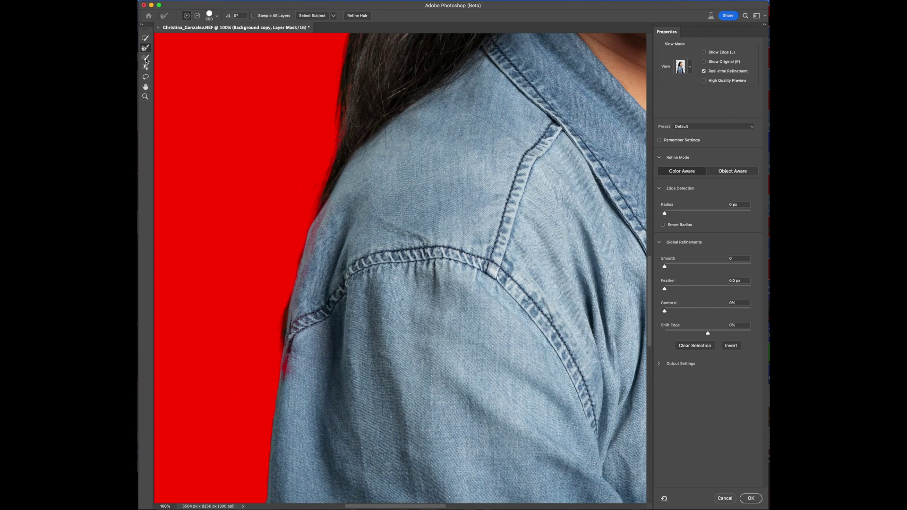
scroll(319, 375, down, 8)
scroll(284, 319, down, 3)
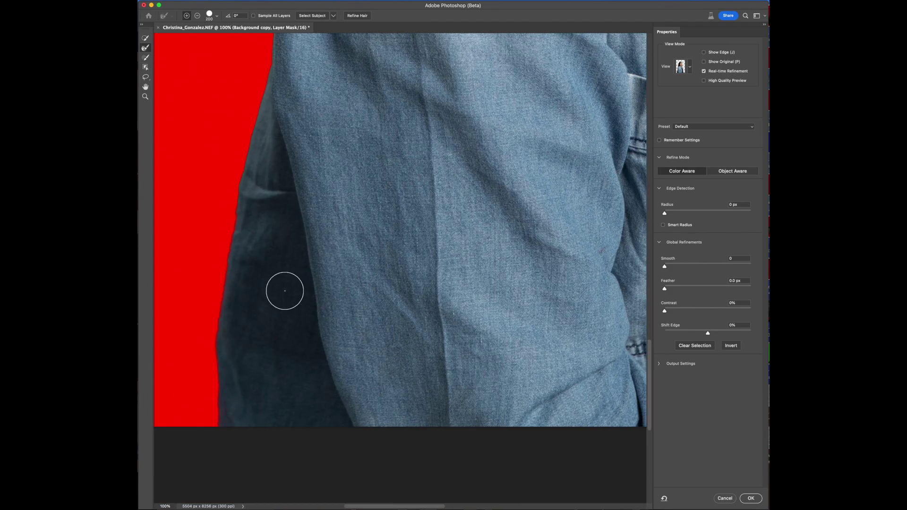
scroll(285, 290, up, 10)
scroll(285, 290, up, 8)
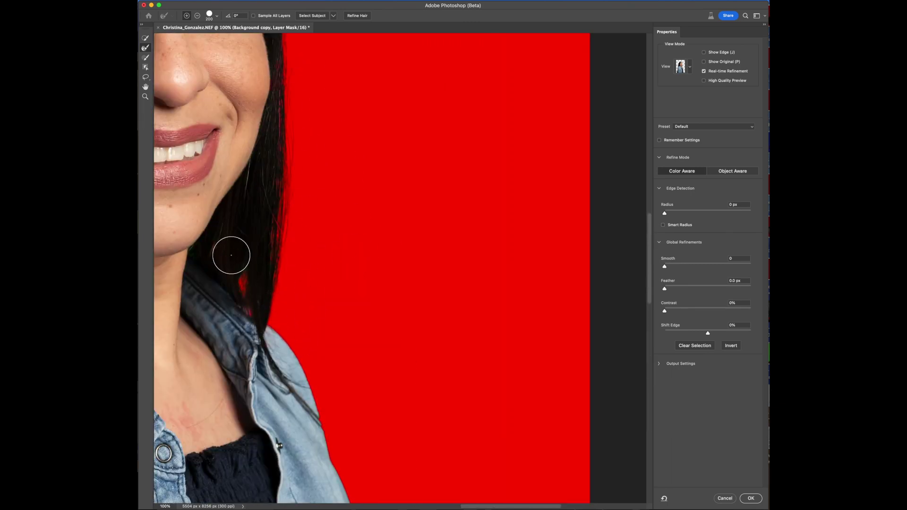
scroll(220, 312, up, 8)
scroll(283, 213, up, 5)
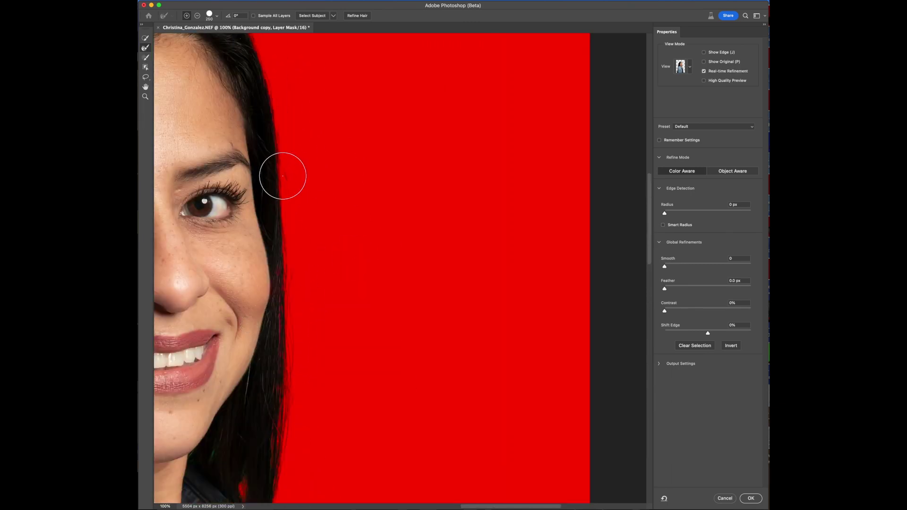
scroll(230, 213, up, 8)
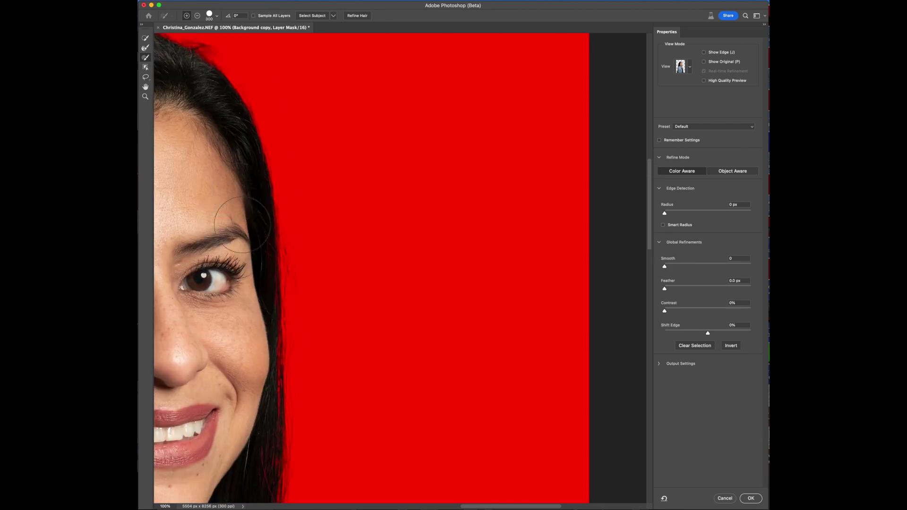
scroll(230, 181, left, 5)
Refine the hair edge near the top of the head with a larger Refine Edge Brush.
drag(354, 163, 398, 213)
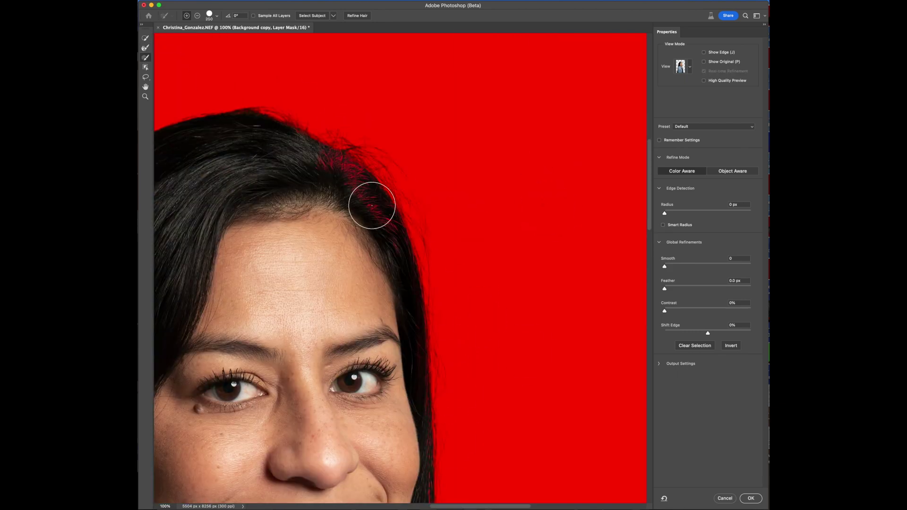
scroll(319, 163, left, 6)
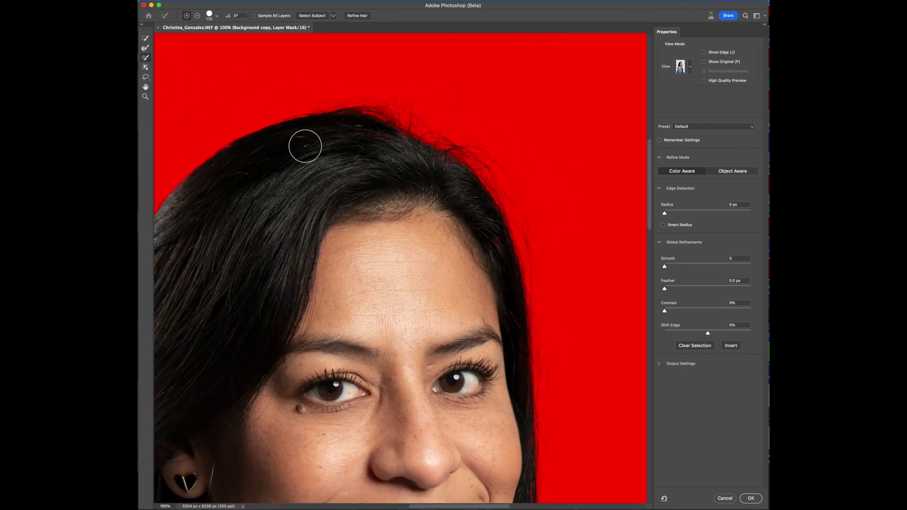
scroll(305, 145, left, 10)
click(146, 47)
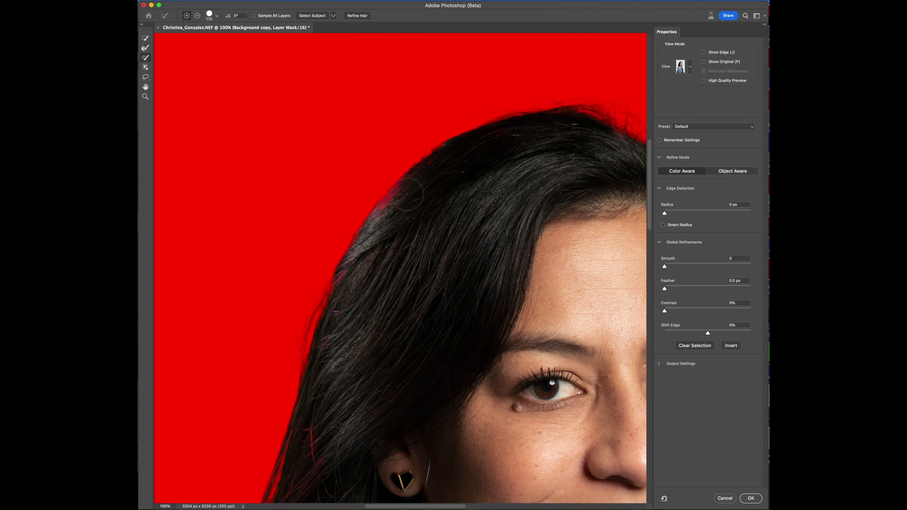
scroll(343, 312, down, 3)
scroll(348, 248, down, 8)
key(bracketright)
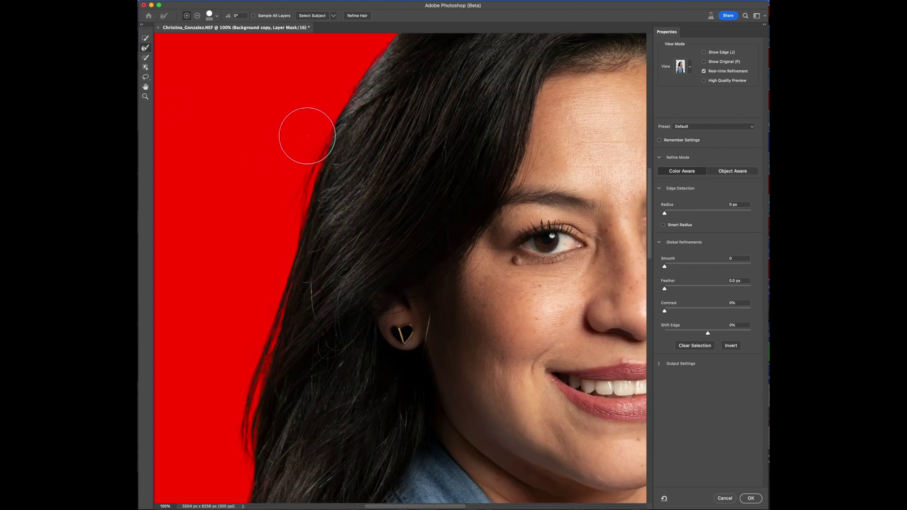
scroll(264, 385, down, 5)
scroll(240, 354, down, 5)
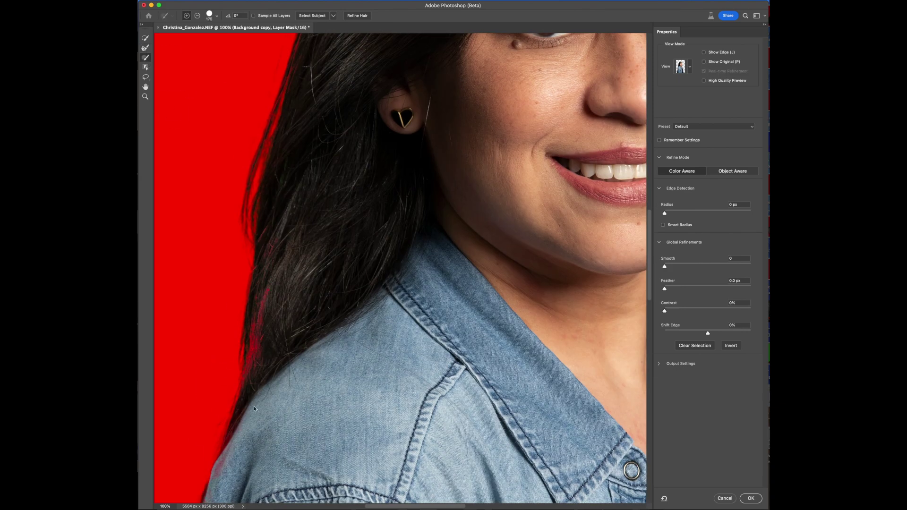
scroll(321, 211, down, 10)
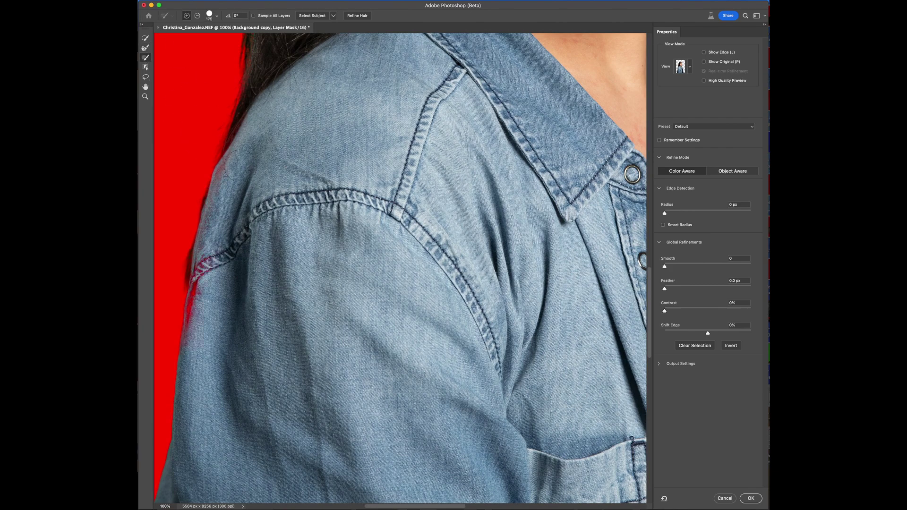
scroll(262, 198, up, 10)
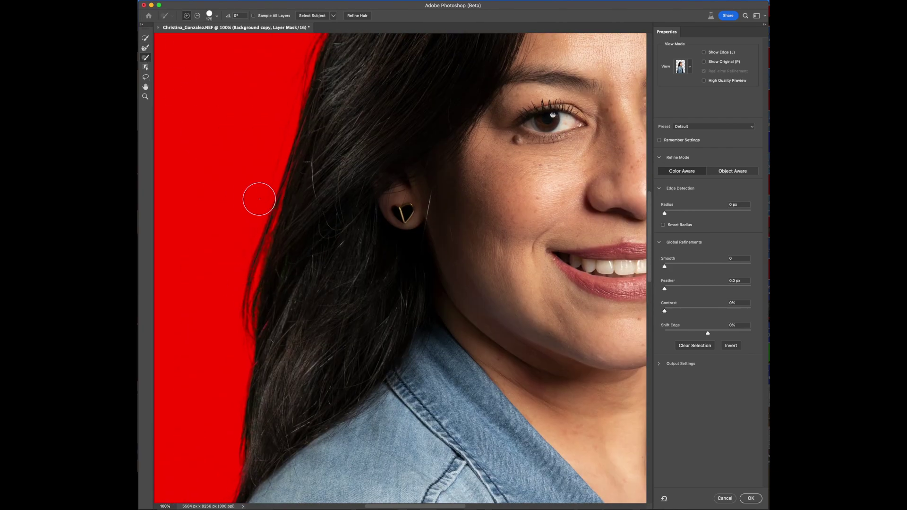
Fit the whole portrait in the window and commit the refined mask with OK.
key(z)
scroll(425, 212, up, 5)
key(ctrl+0)
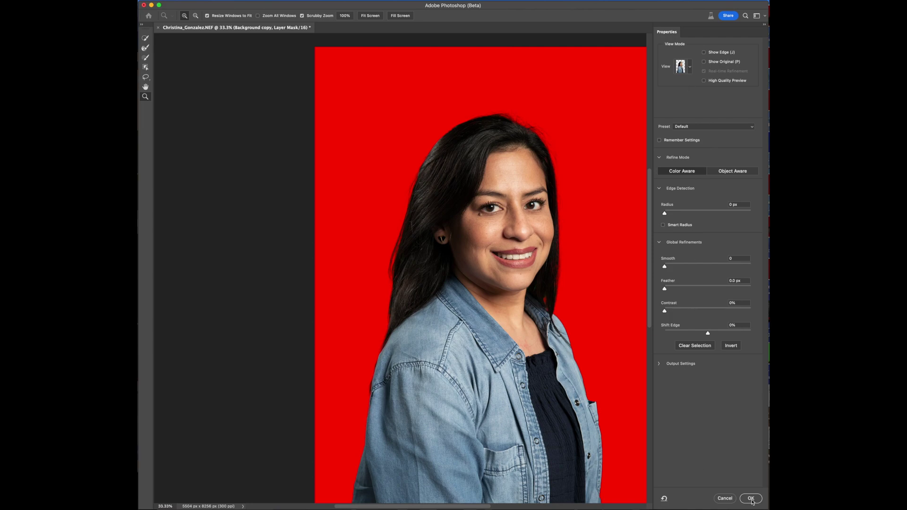
click(751, 499)
scroll(451, 286, down, 3)
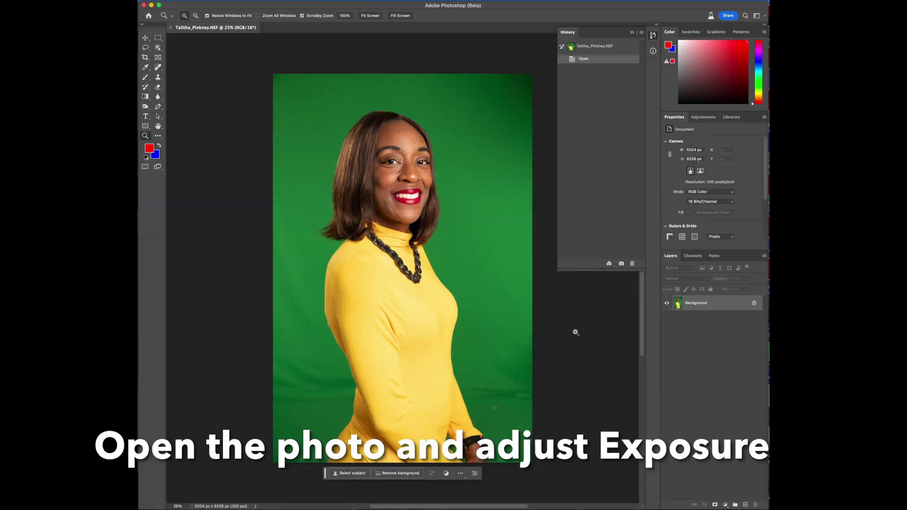
Rename the photo layer 'original', duplicate it with Cmd+J, and create a new empty layer.
key(super+j)
double_click(694, 319)
key(Return)
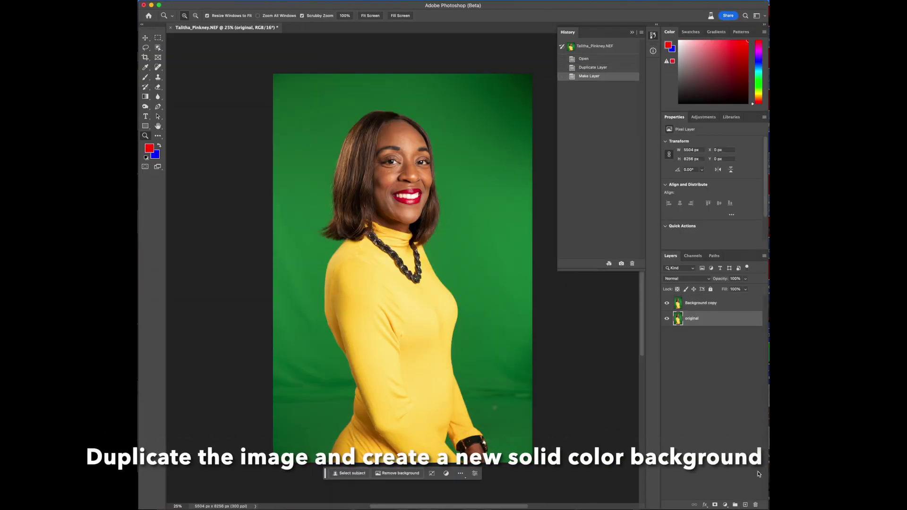
key(super+shift+n)
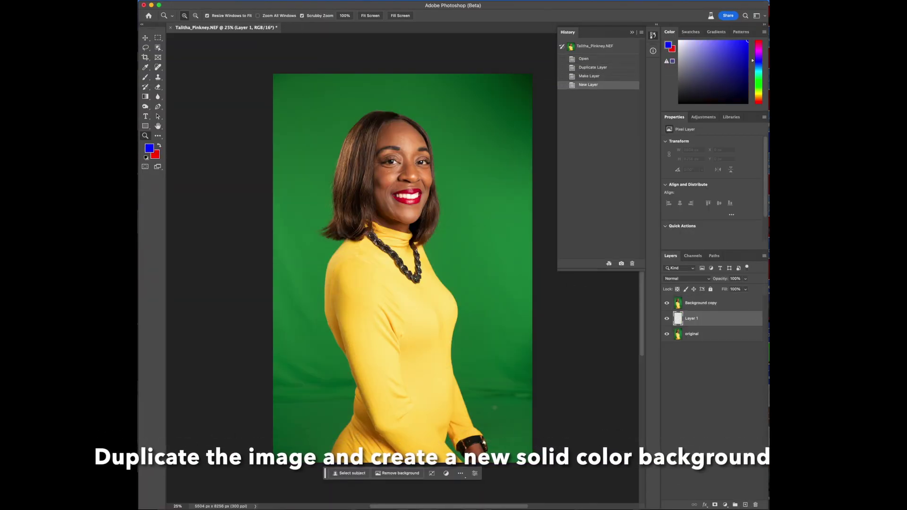
Fill Layer 1 with solid blue, then mask Background copy to the selected woman subject.
key(shift+F5)
key(Return)
click(731, 305)
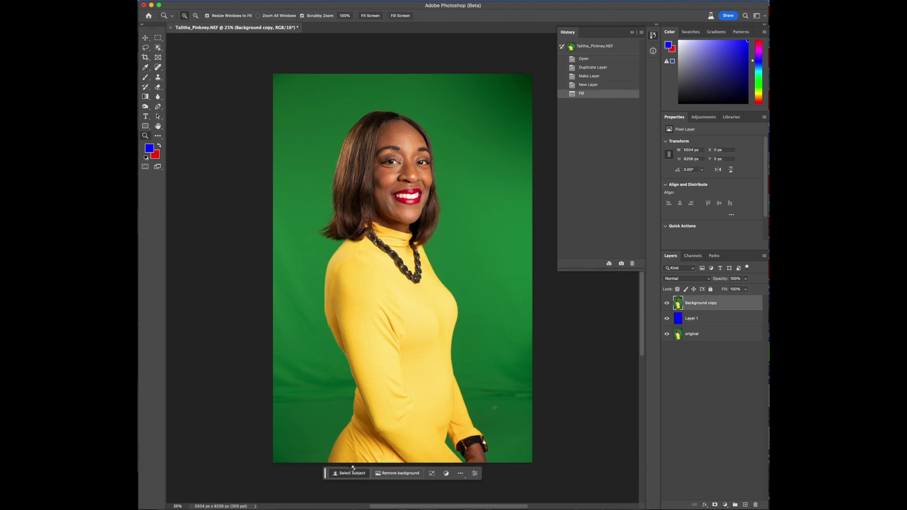
click(347, 473)
click(714, 505)
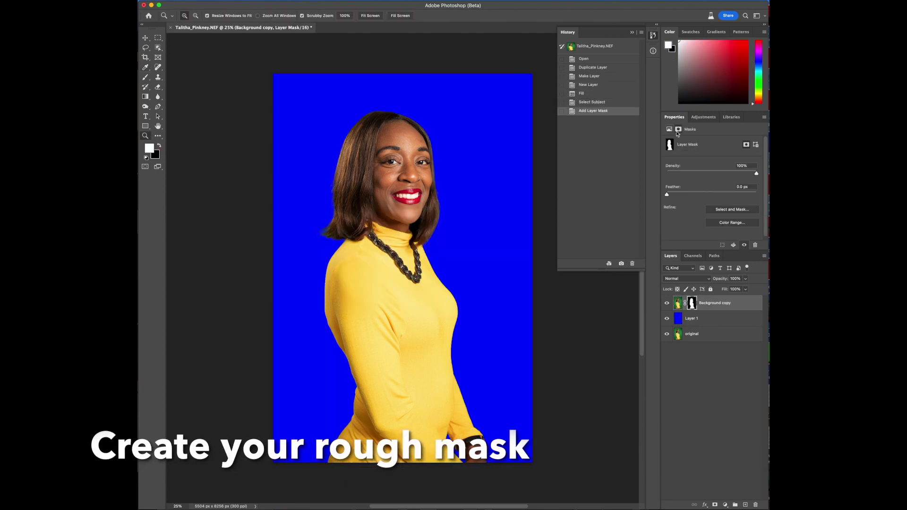
Enter Select and Mask with the Refine Edge Brush, zoomed to 200% on the wrist and watch.
click(716, 211)
scroll(425, 212, up, 5)
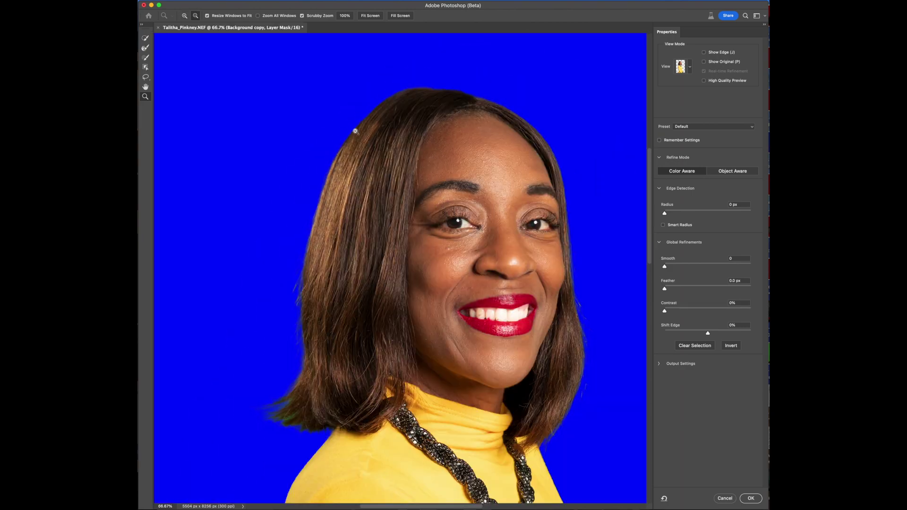
scroll(289, 284, down, 3)
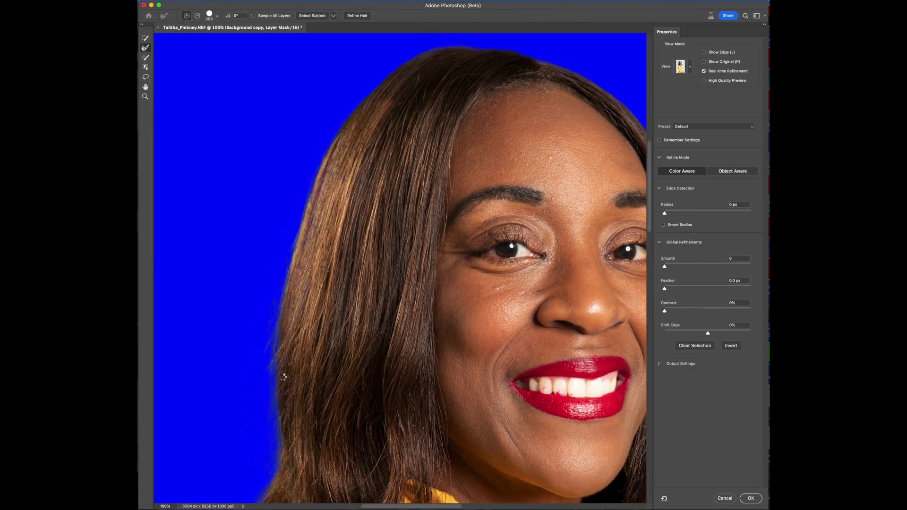
scroll(268, 358, down, 5)
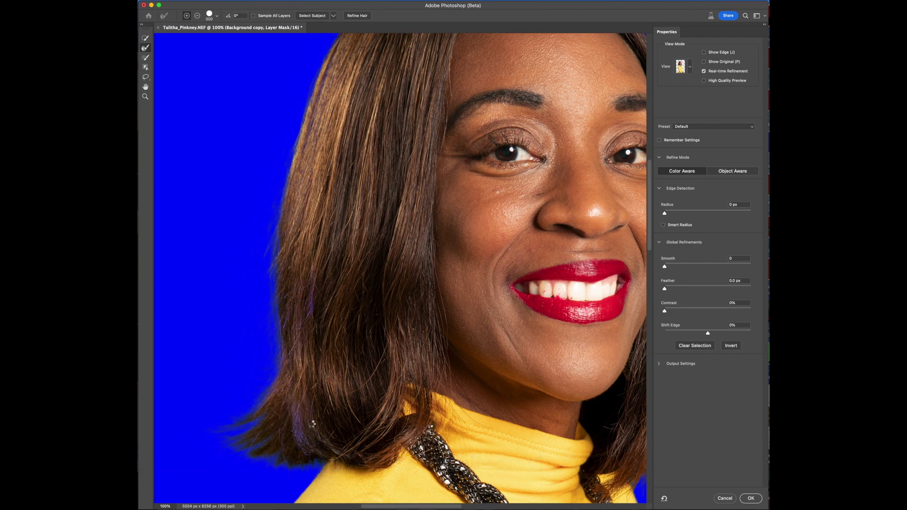
scroll(297, 428, down, 5)
scroll(296, 429, down, 10)
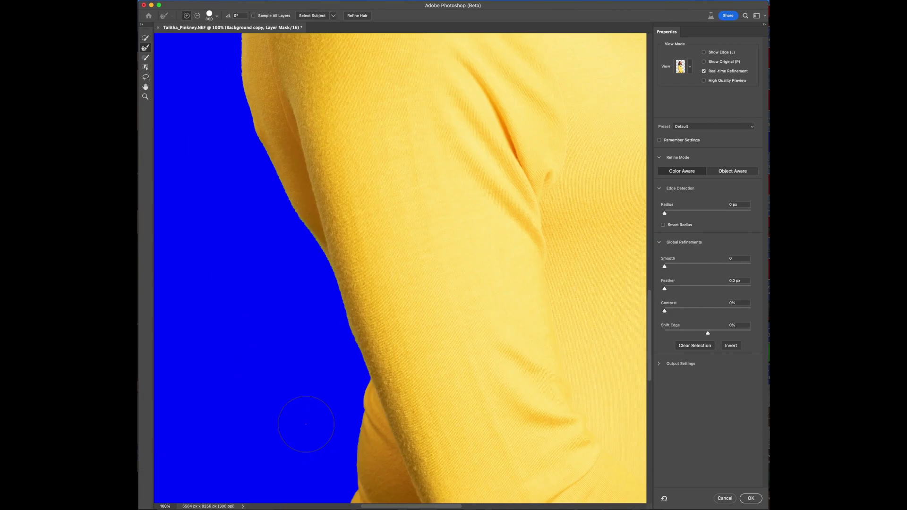
scroll(312, 397, up, 12)
key(b)
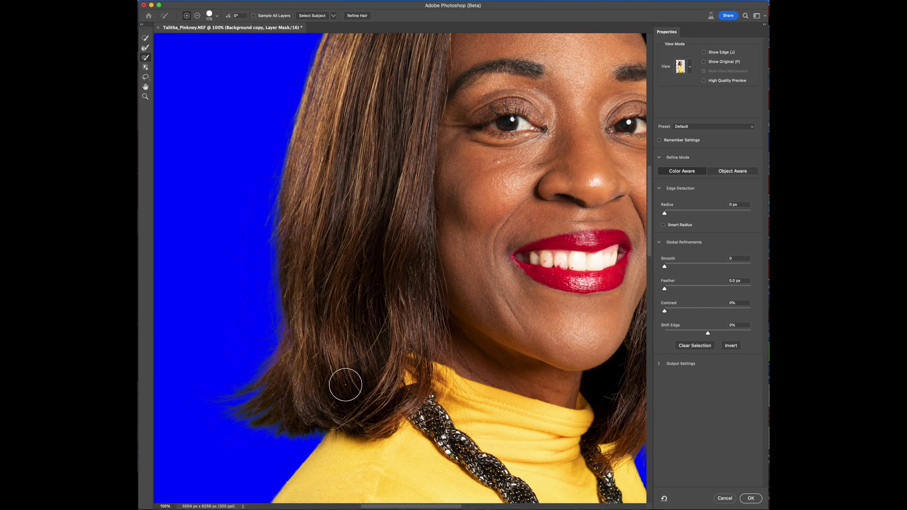
scroll(346, 385, down, 10)
scroll(345, 385, down, 10)
scroll(346, 385, down, 8)
key(z)
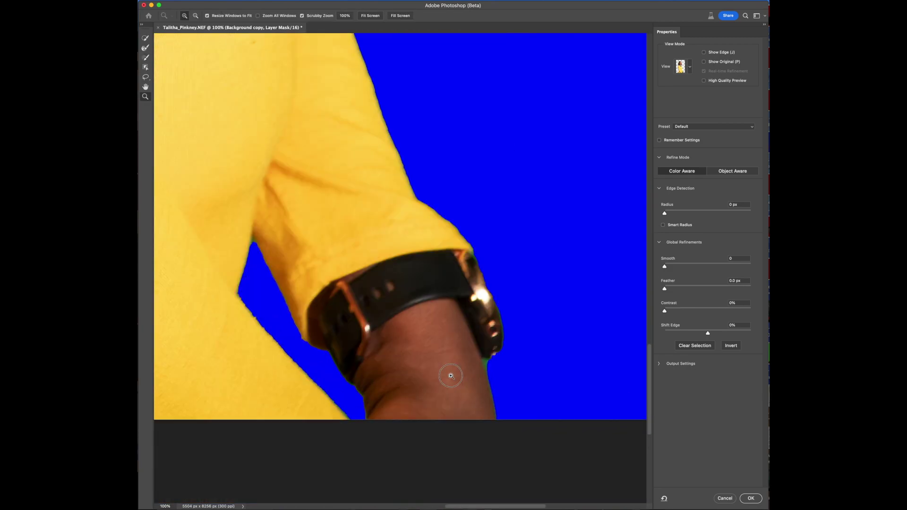
click(450, 376)
key(b)
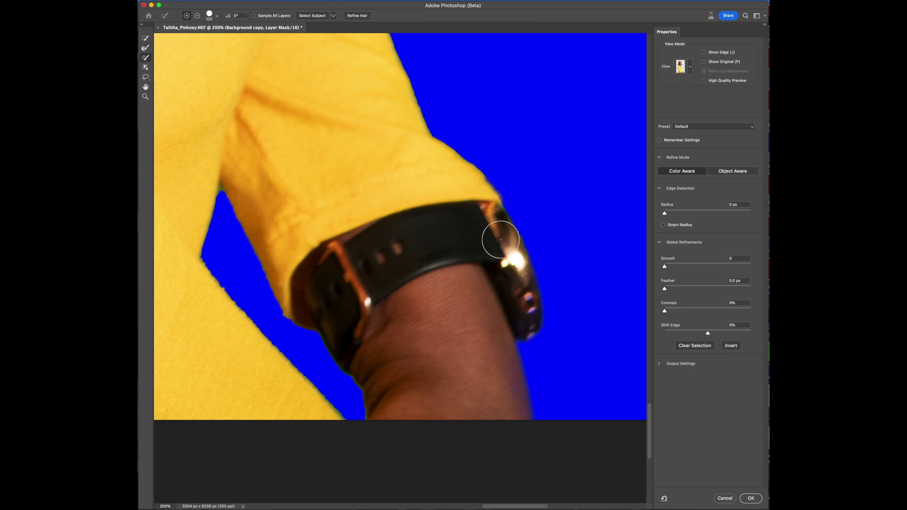
scroll(418, 230, up, 10)
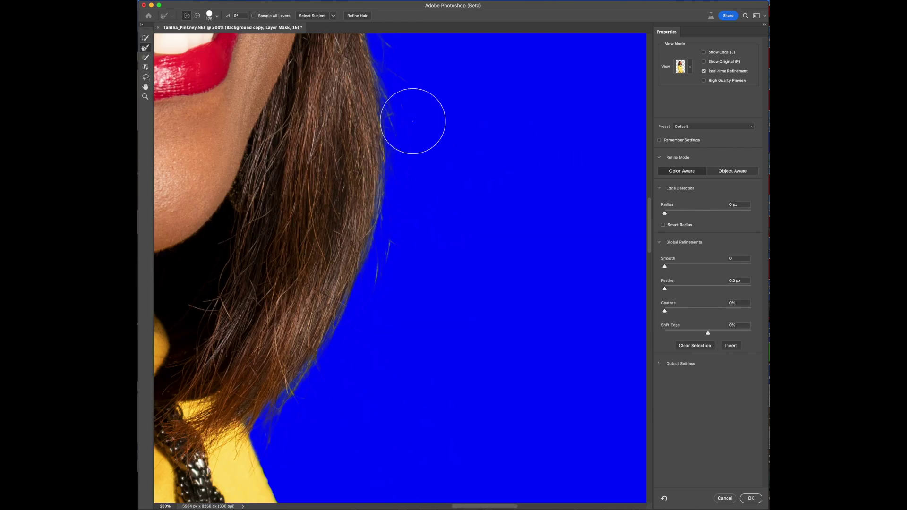
Paint the Refine Edge Brush over stray hairs along the outer hair edge, chin and forehead fringe.
drag(393, 92, 282, 443)
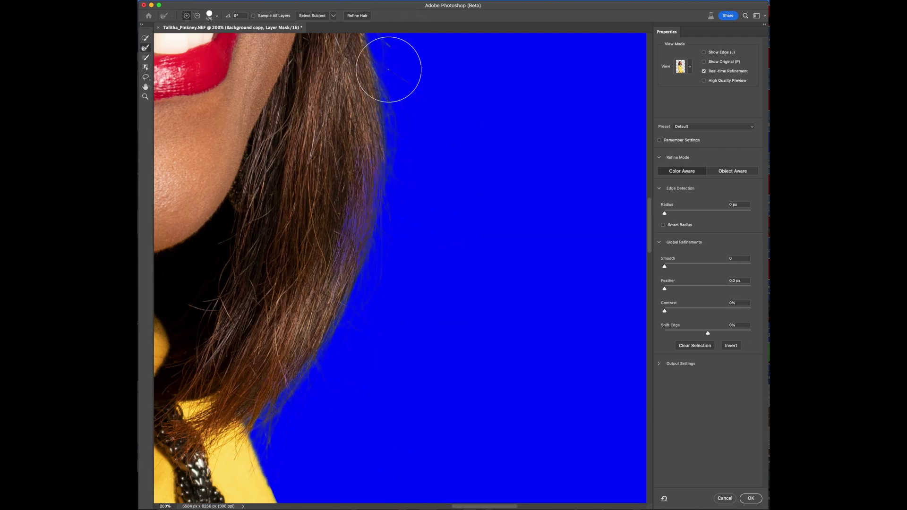
drag(347, 151, 319, 255)
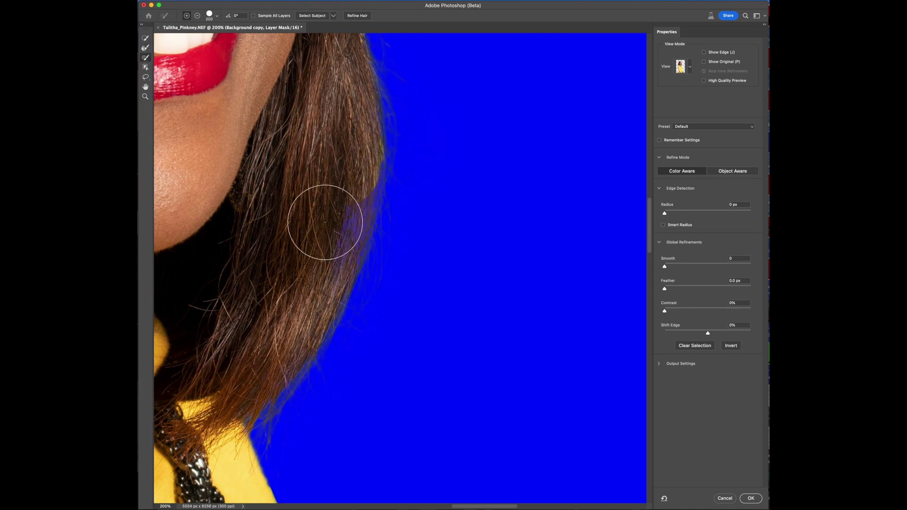
scroll(355, 213, up, 5)
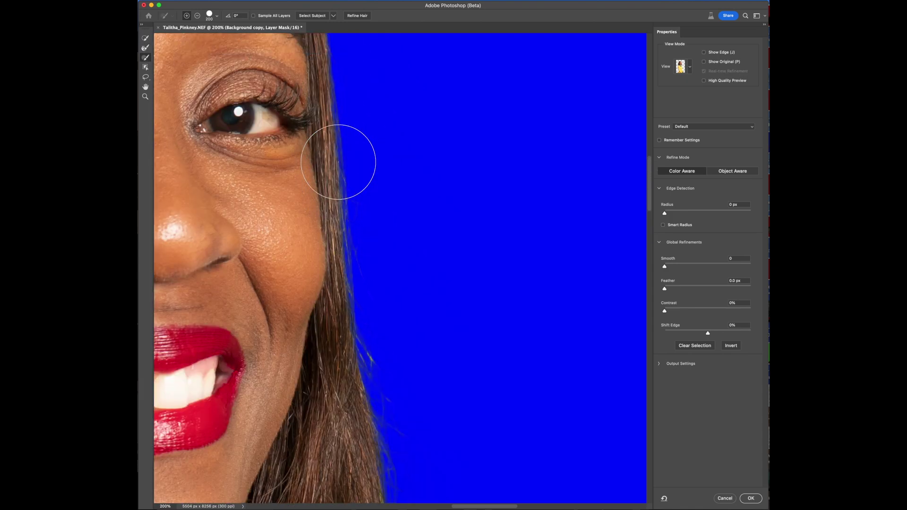
scroll(355, 213, up, 5)
scroll(376, 355, up, 2)
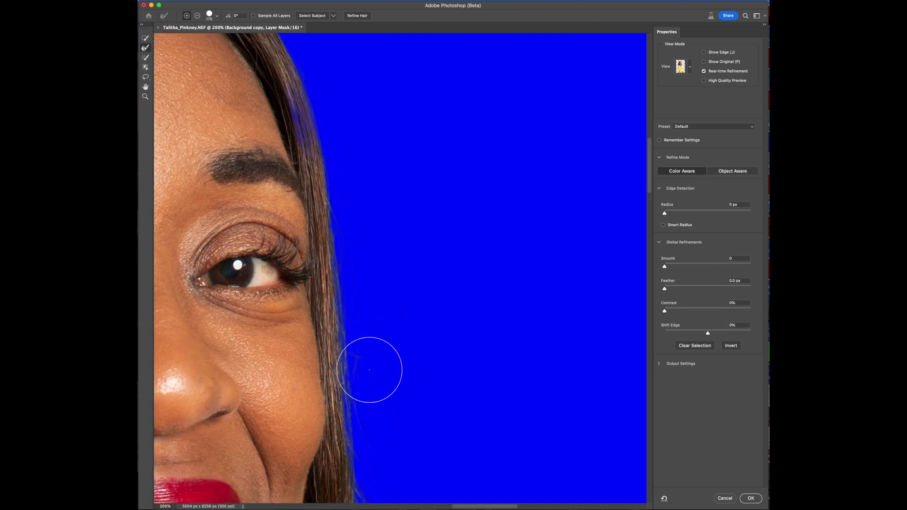
scroll(368, 318, up, 5)
scroll(319, 248, up, 5)
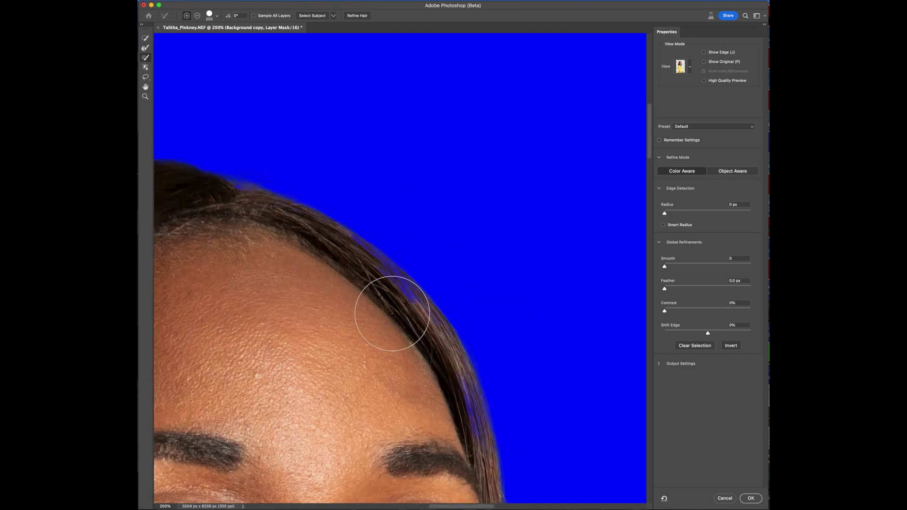
drag(399, 278, 340, 270)
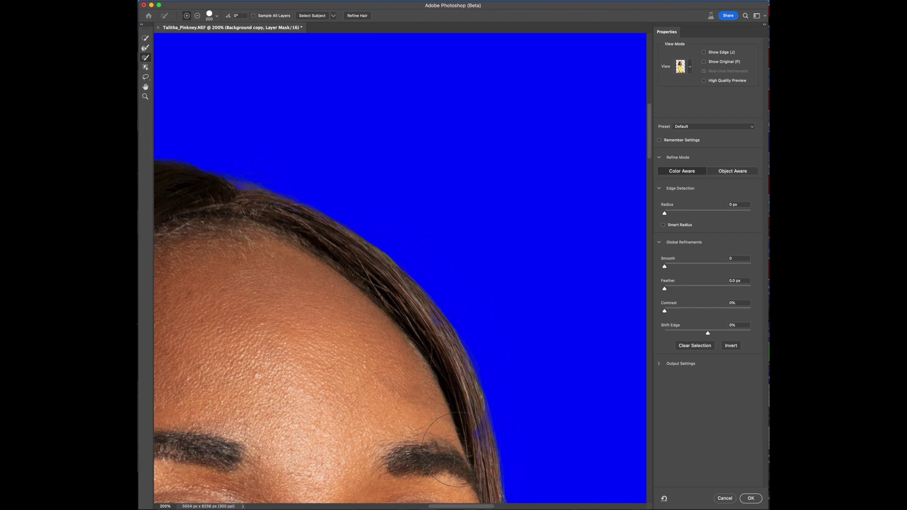
scroll(426, 397, down, 2)
scroll(333, 368, left, 5)
scroll(397, 382, down, 3)
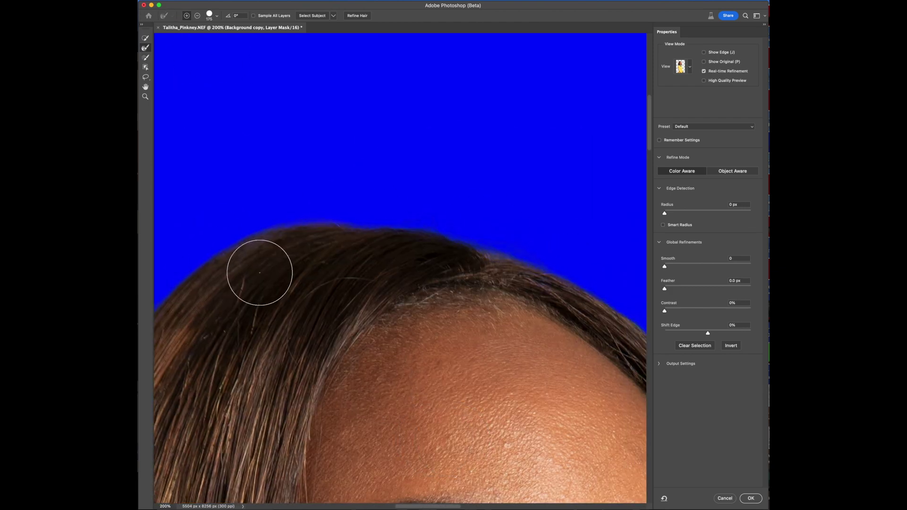
scroll(263, 273, left, 5)
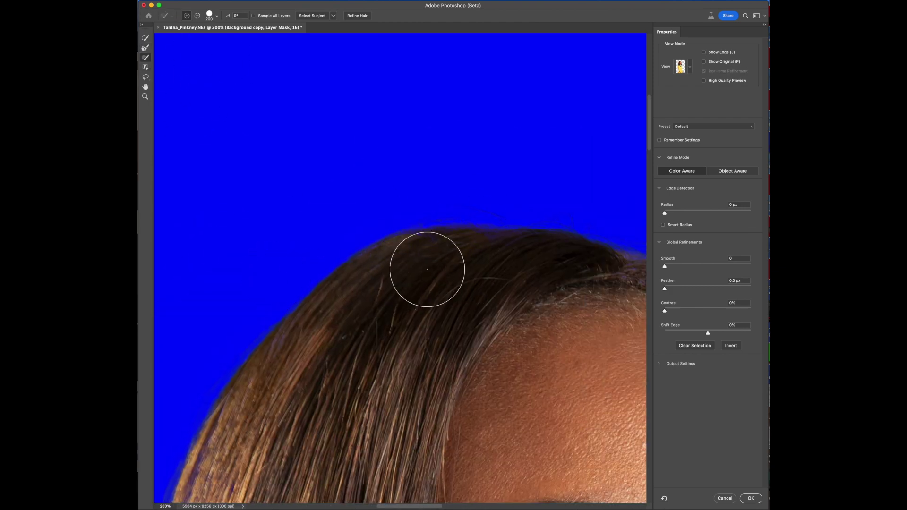
scroll(447, 276, right, 5)
scroll(435, 399, down, 3)
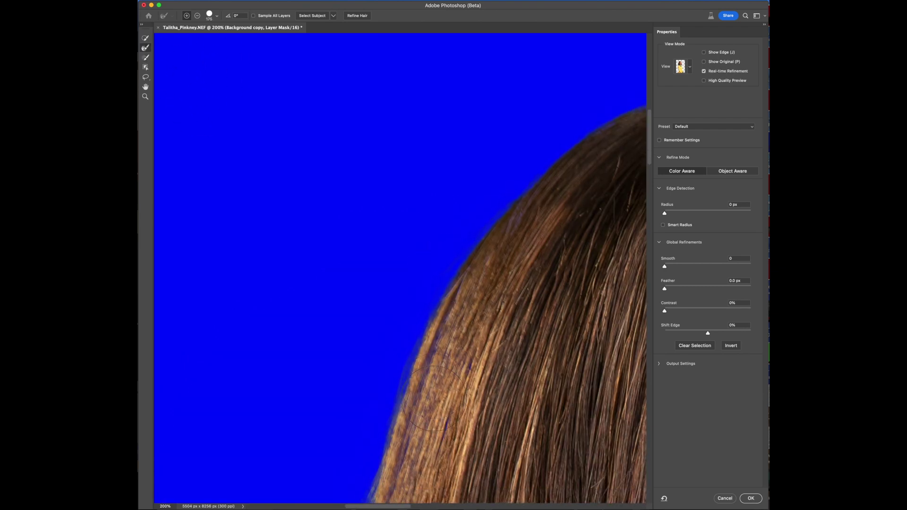
scroll(379, 333, down, 5)
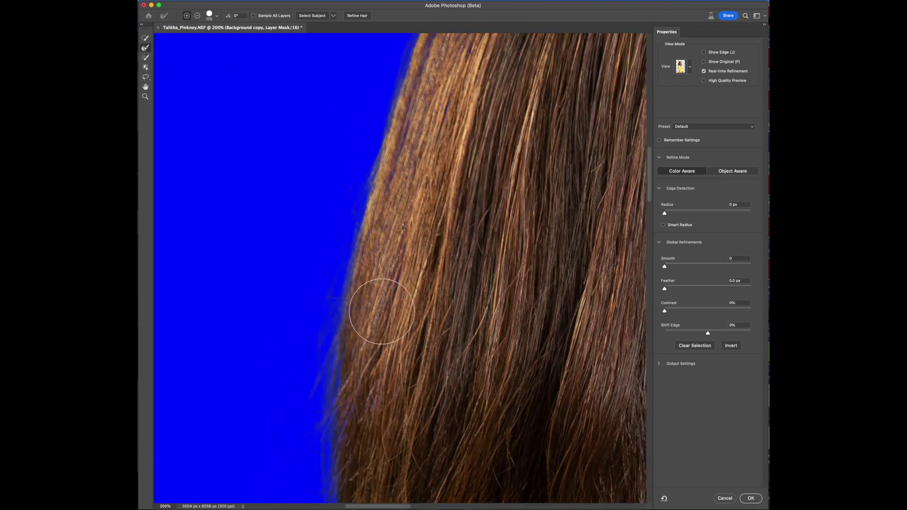